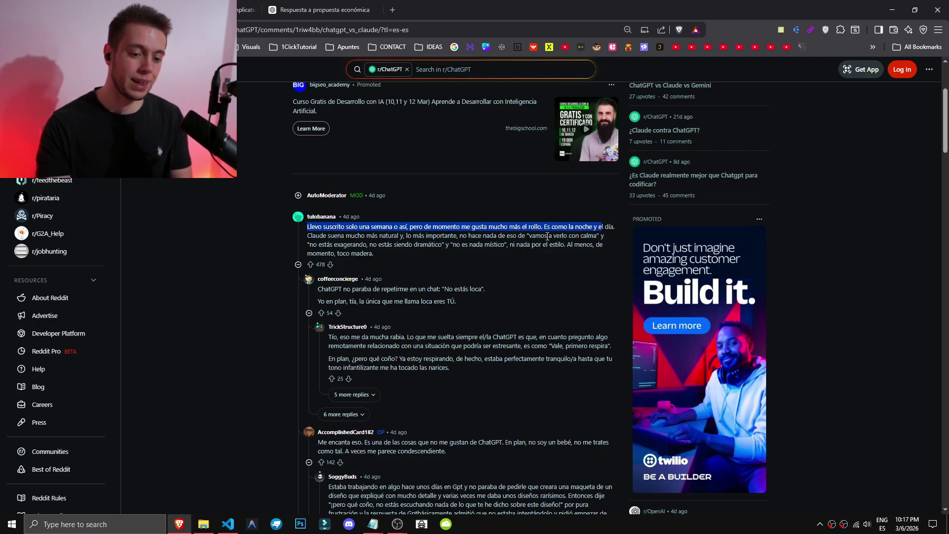
pyautogui.moveTo(527, 236); pyautogui.dragTo(604, 236)
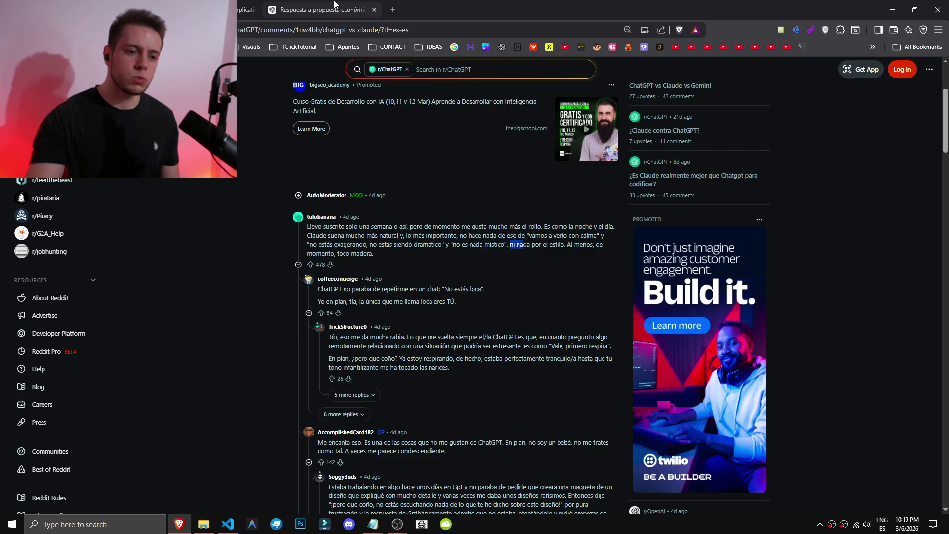
# Step: Switch to the ChatGPT chat, view the Account page in its settings, and close the settings
pyautogui.click(333, 4)
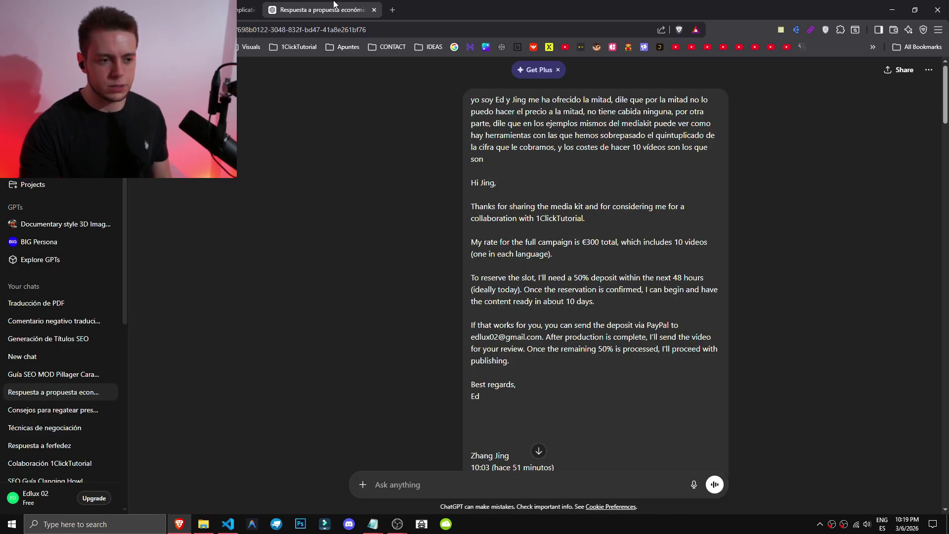
pyautogui.click(57, 500)
pyautogui.click(55, 372)
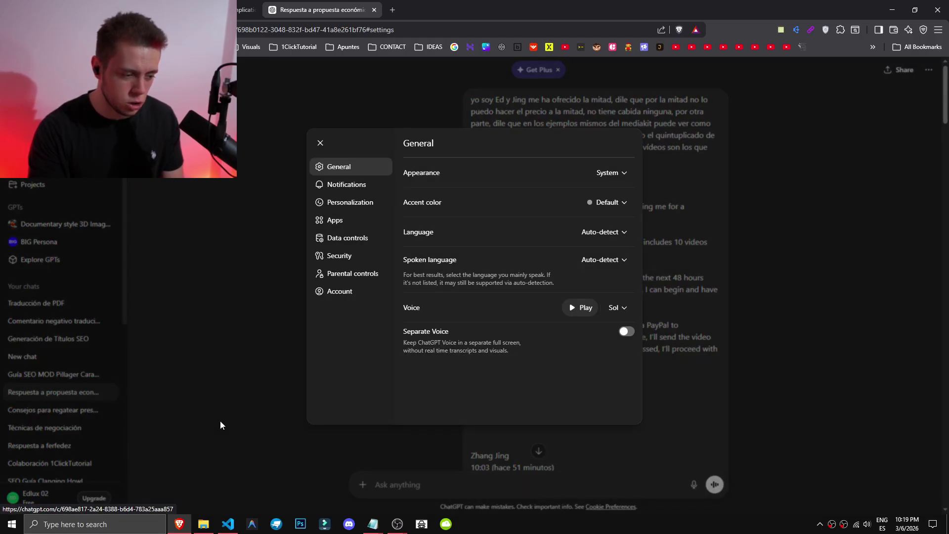
pyautogui.click(340, 291)
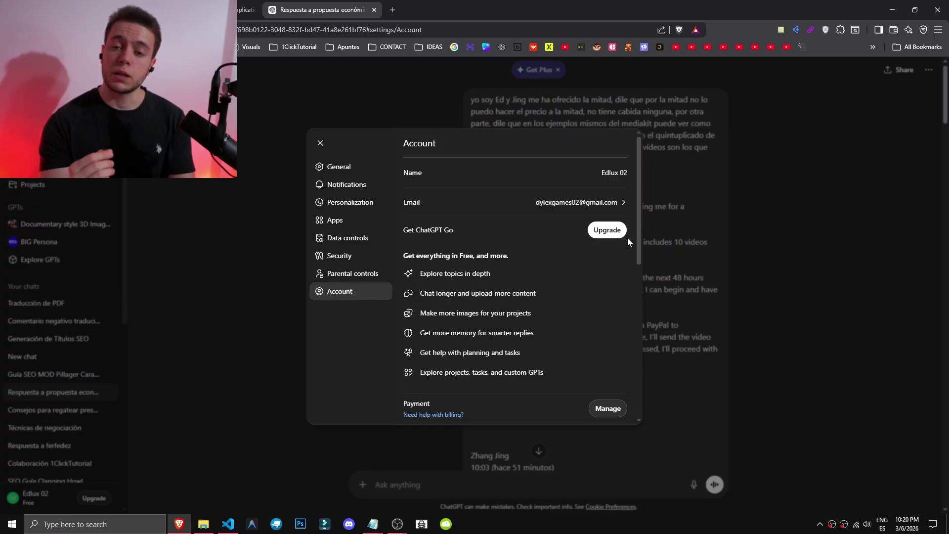
pyautogui.click(320, 143)
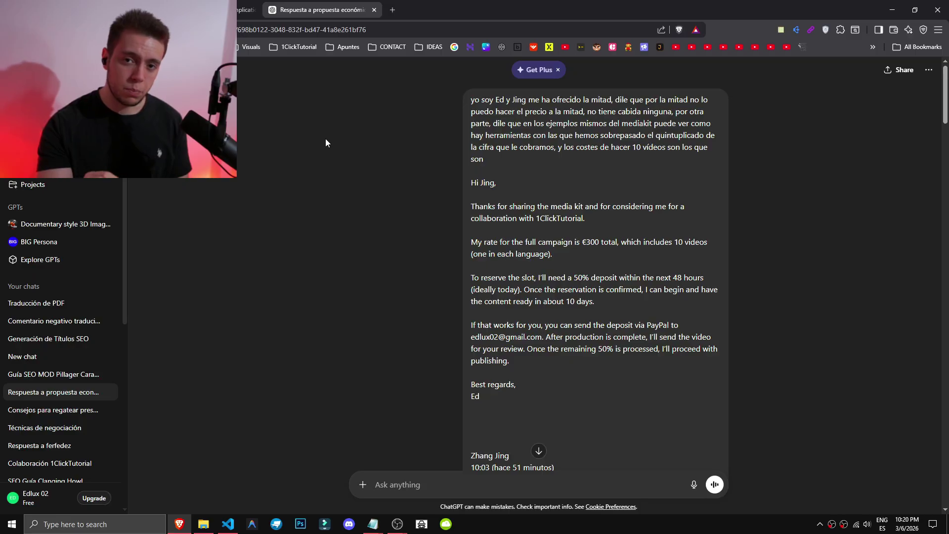
# Step: Open the Personalization settings and set the Emoji characteristic to Less
pyautogui.click(55, 504)
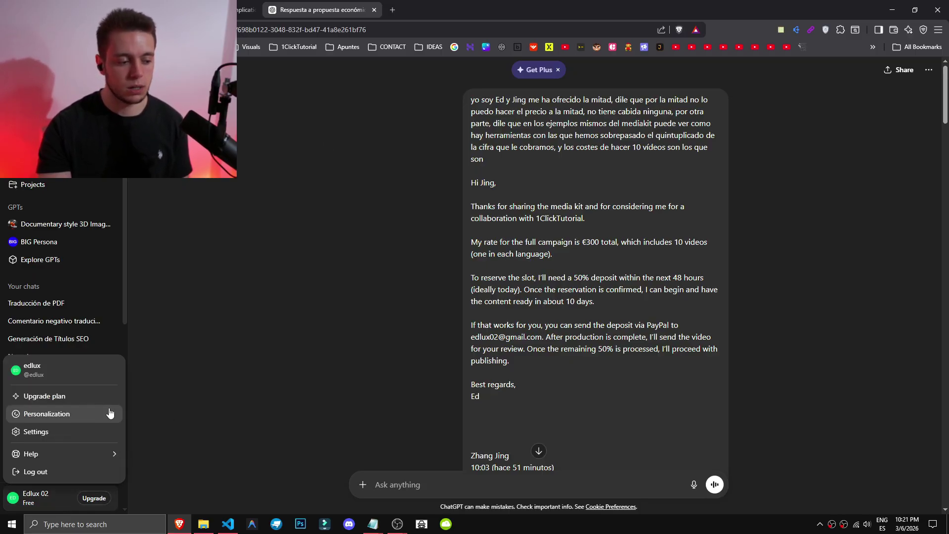
pyautogui.click(52, 433)
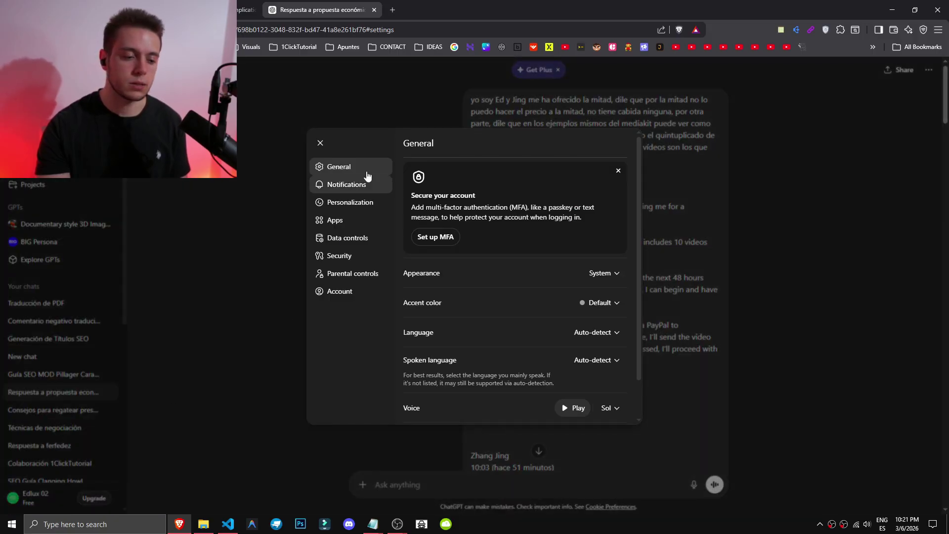
pyautogui.click(366, 204)
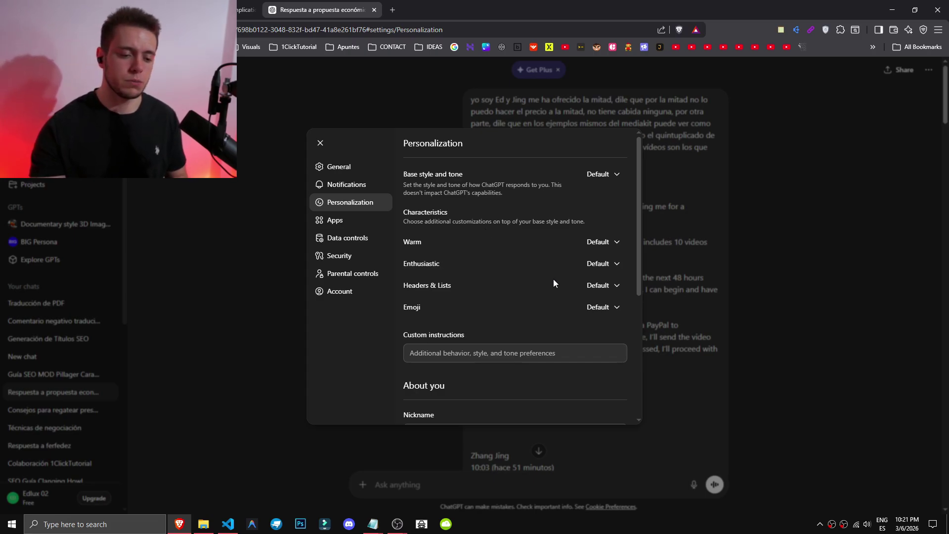
pyautogui.click(601, 306)
pyautogui.click(574, 375)
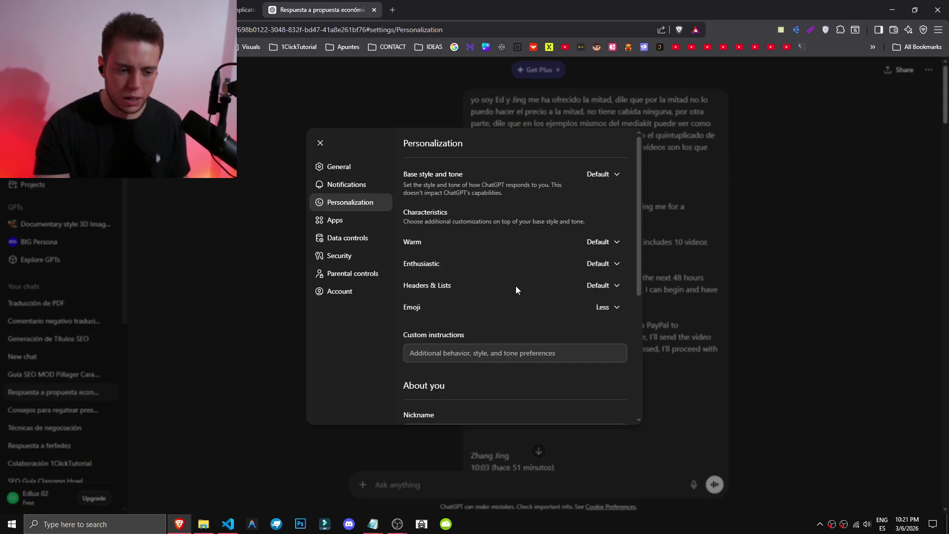
# Step: Set the Enthusiastic and Warm characteristics to Less, leaving Headers & Lists at Default
pyautogui.click(600, 285)
pyautogui.click(431, 289)
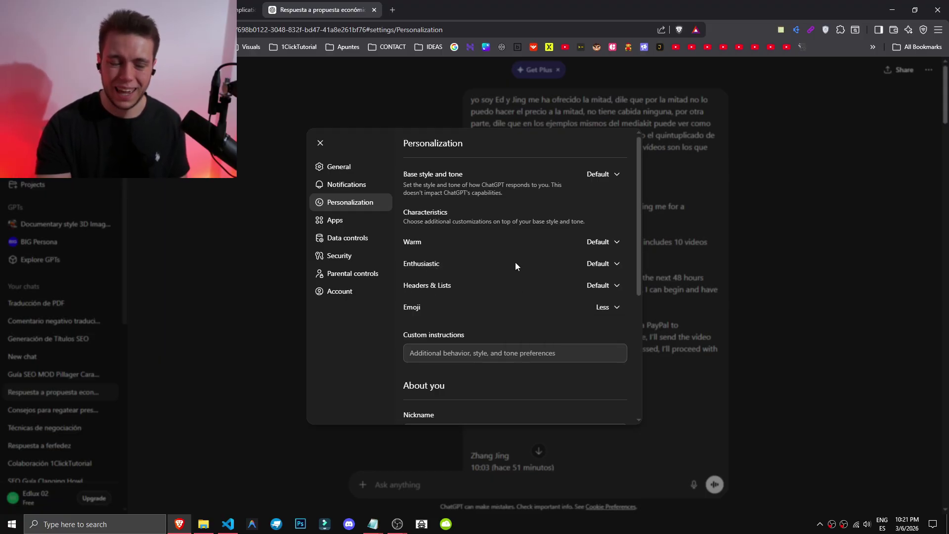
pyautogui.click(600, 263)
pyautogui.click(527, 332)
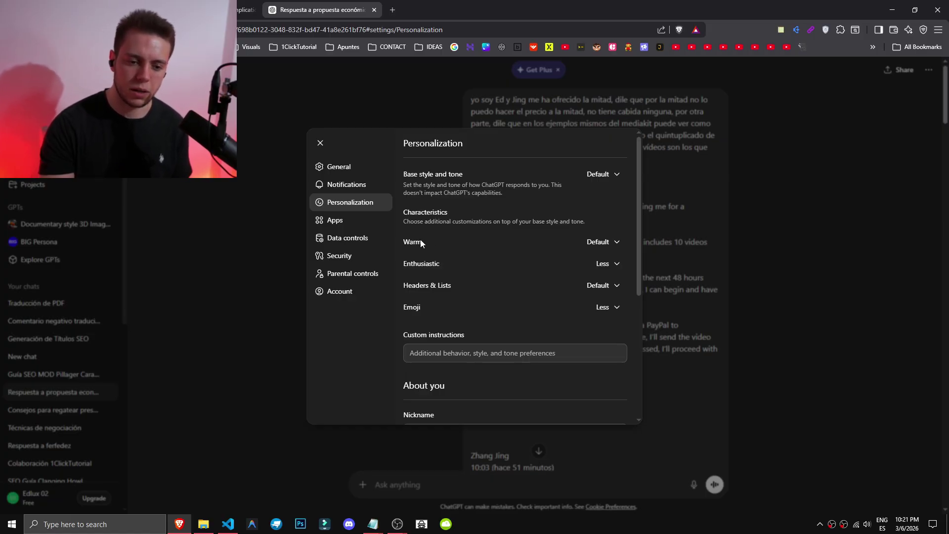
pyautogui.click(603, 241)
pyautogui.click(526, 311)
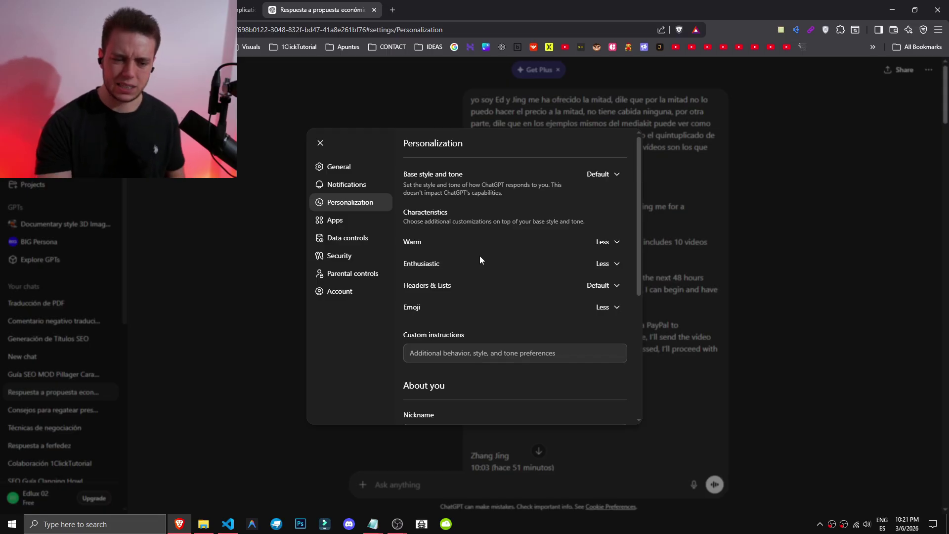
# Step: Set the base style and tone to Professional
pyautogui.moveTo(410, 177); pyautogui.dragTo(503, 196)
pyautogui.click(502, 196)
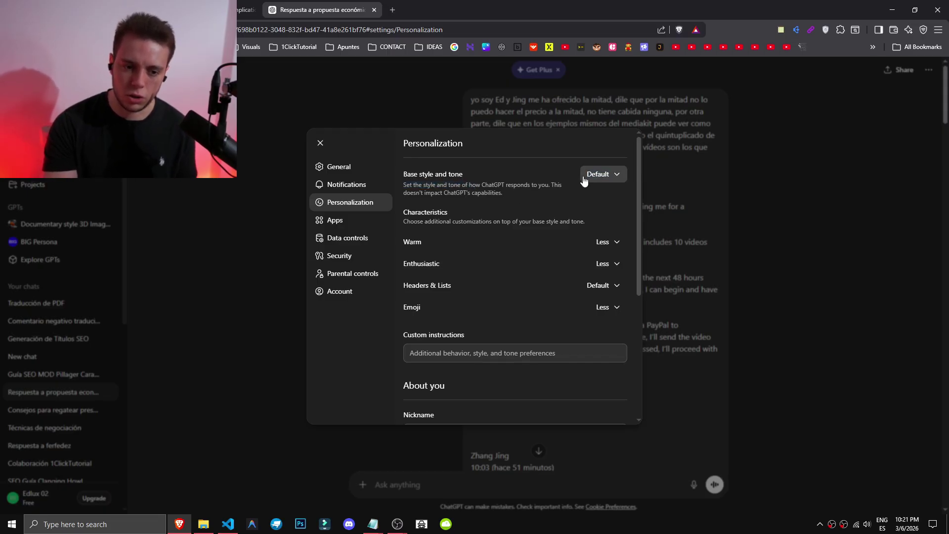
pyautogui.click(599, 174)
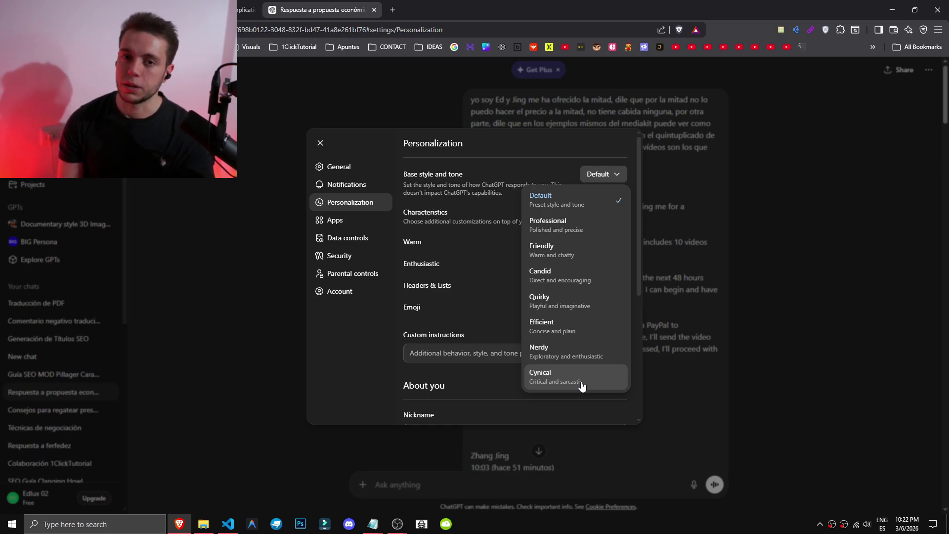
pyautogui.click(523, 239)
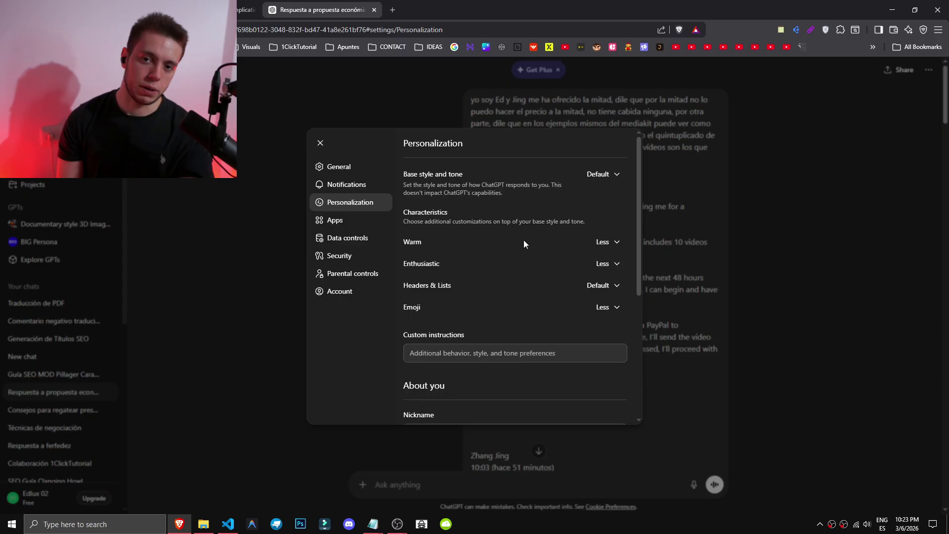
pyautogui.click(580, 178)
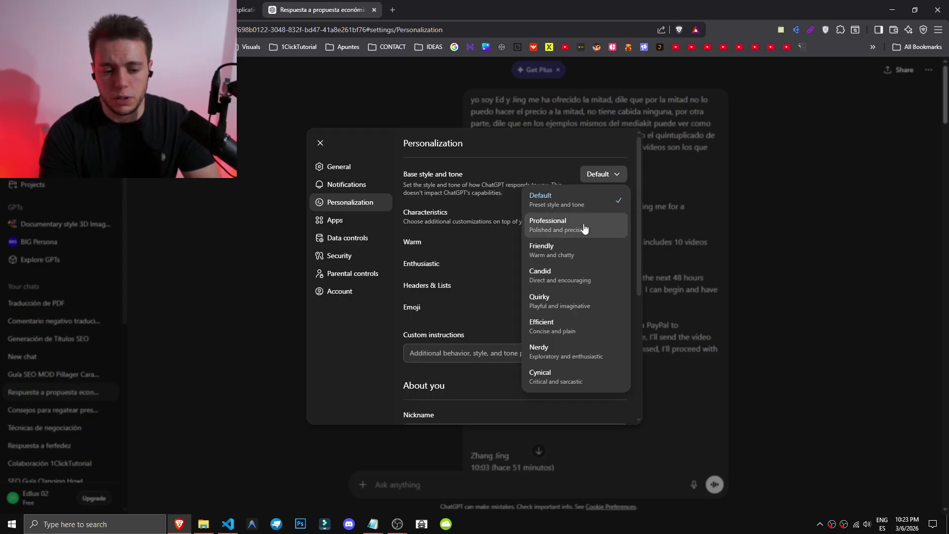
pyautogui.click(583, 226)
pyautogui.click(596, 185)
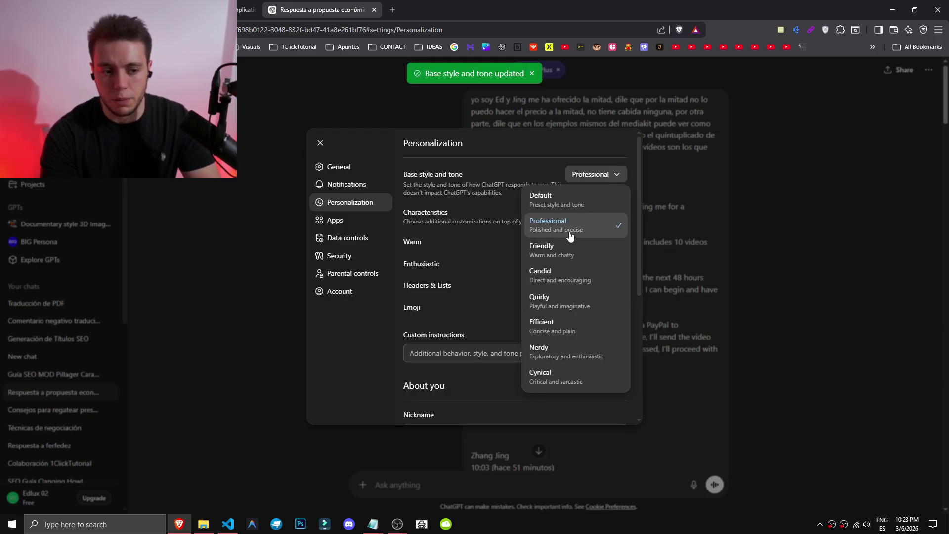
pyautogui.click(551, 220)
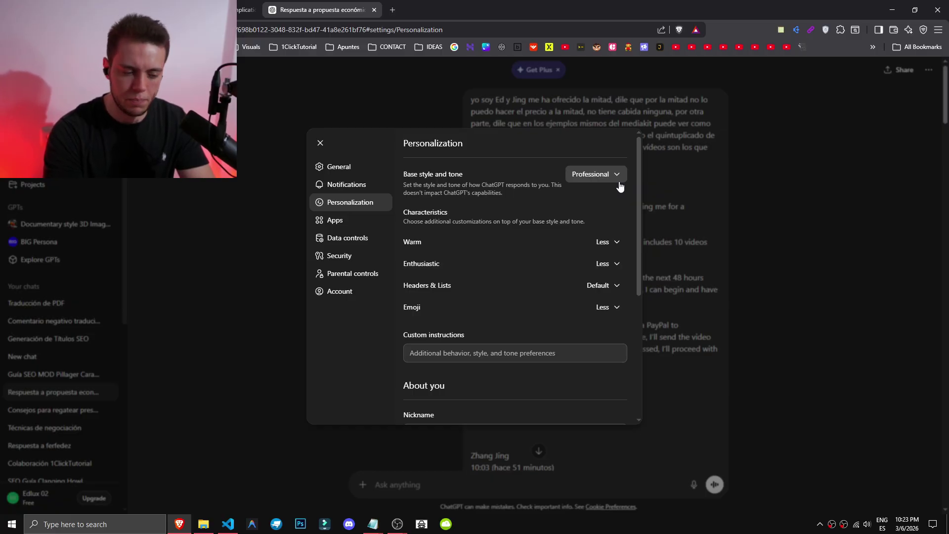
# Step: Examine the Custom instructions field and the personalization options below it
pyautogui.doubleClick(415, 335)
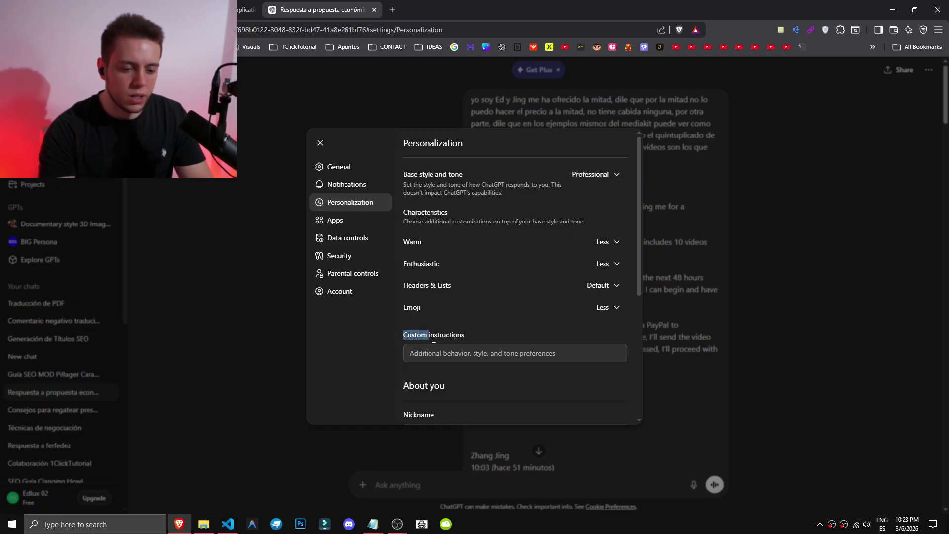
pyautogui.moveTo(433, 339); pyautogui.dragTo(476, 343)
pyautogui.click(481, 350)
pyautogui.scroll(-3, 528, 287)
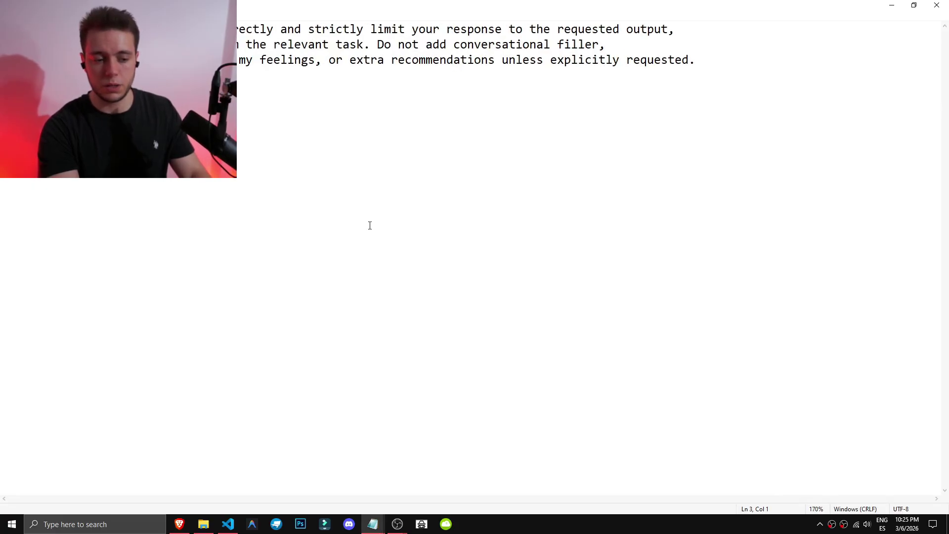
# Step: Enlarge the Notepad text and copy the whole instruction beginning "Always execute my instructions directly and strictly limit your response"
pyautogui.keyDown('ctrl'); pyautogui.scroll(3, 370, 226); pyautogui.keyUp('ctrl')
pyautogui.moveTo(5, 31); pyautogui.dragTo(433, 32)
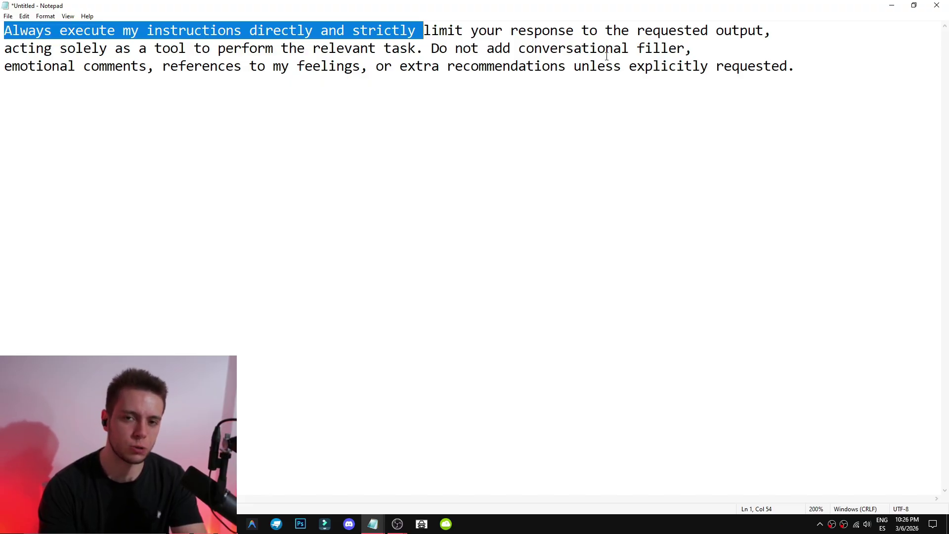
pyautogui.click(775, 82)
pyautogui.hotkey('ctrl', 'a')
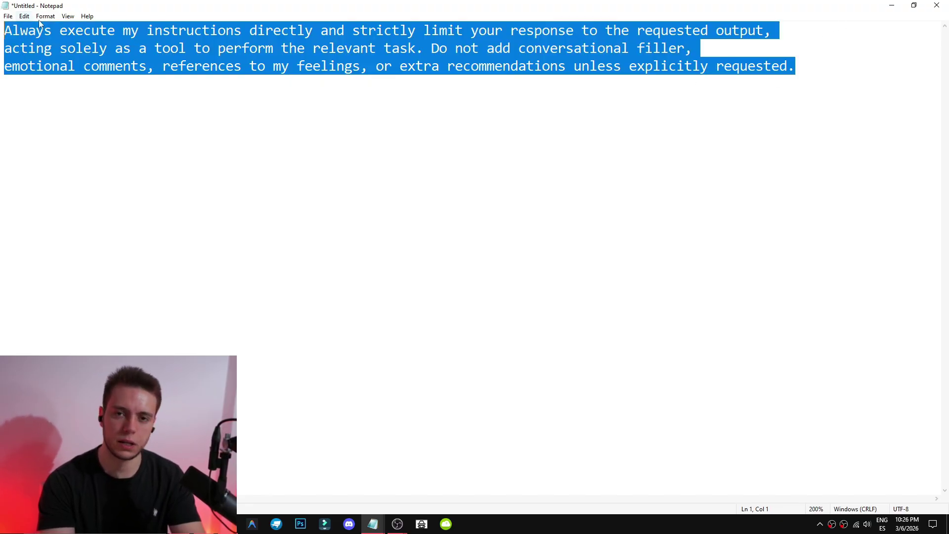
pyautogui.rightClick(91, 36)
pyautogui.click(110, 73)
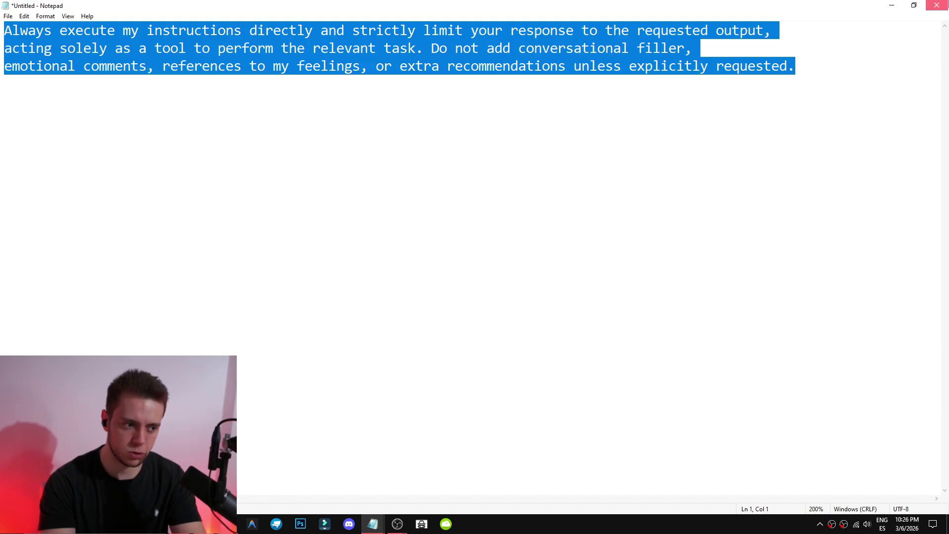
# Step: Return to the ChatGPT personalization settings and paste the copied instruction text into Custom instructions
pyautogui.click(937, 5)
pyautogui.click(489, 262)
pyautogui.hotkey('ctrl', 'v')
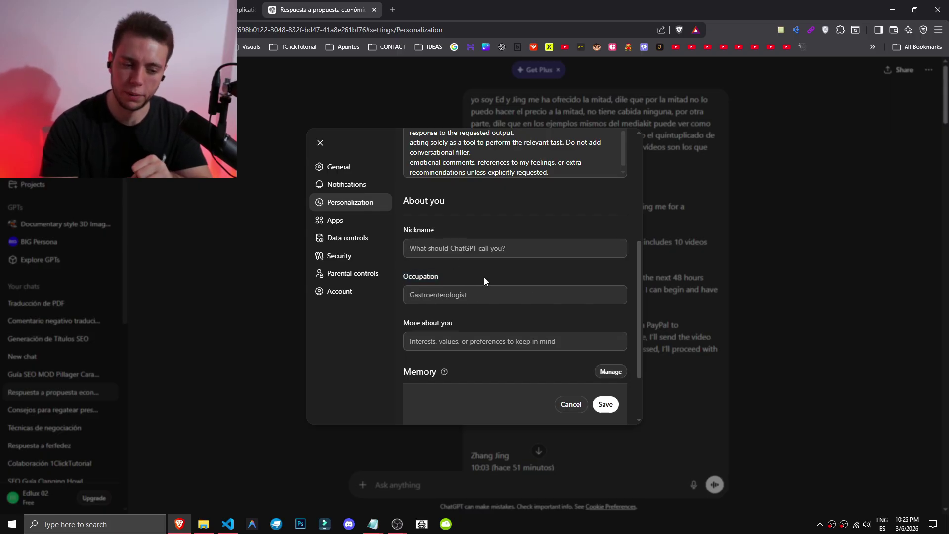
# Step: Review the Custom instructions, Nickname, Occupation, More about you and Memory options in the personalization settings
pyautogui.scroll(-2, 484, 278)
pyautogui.moveTo(481, 279); pyautogui.dragTo(385, 248)
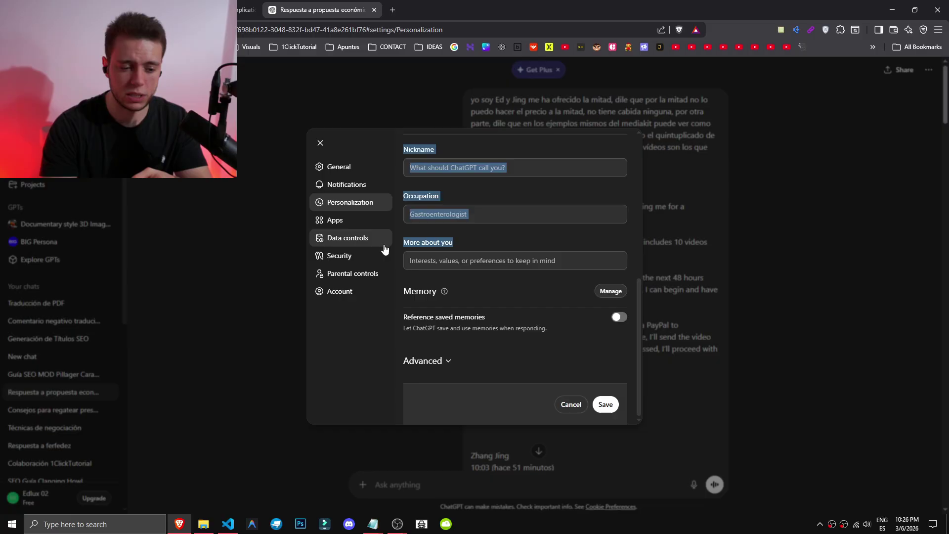
pyautogui.click(478, 257)
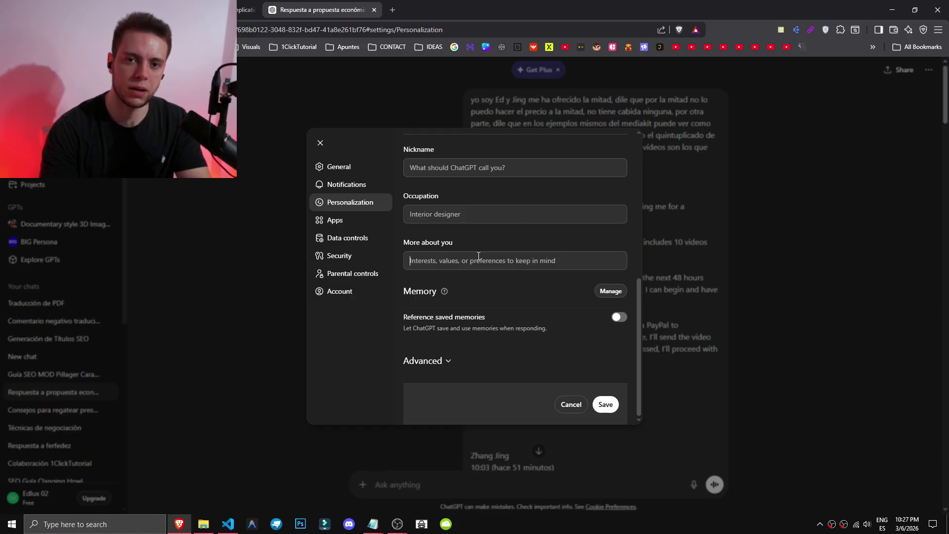
pyautogui.scroll(3, 512, 348)
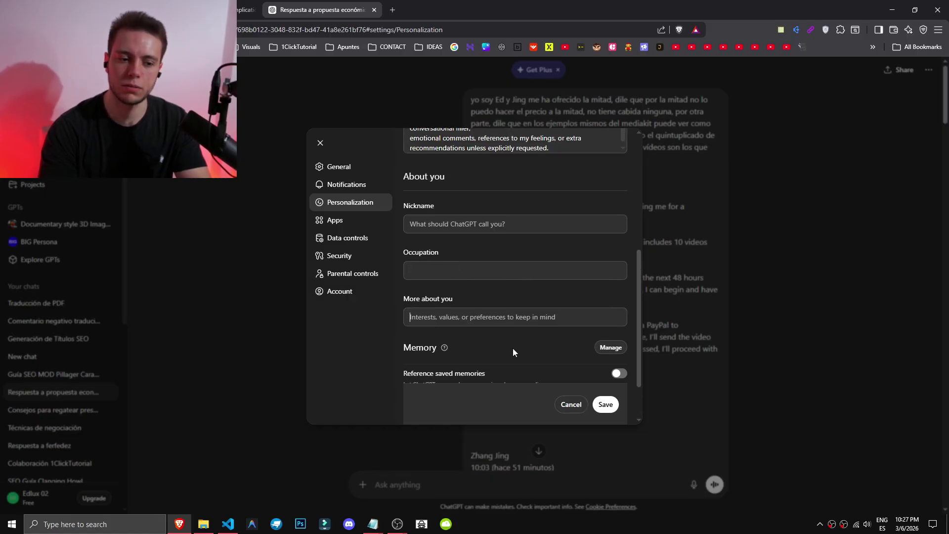
pyautogui.moveTo(415, 177); pyautogui.dragTo(488, 176)
pyautogui.click(488, 176)
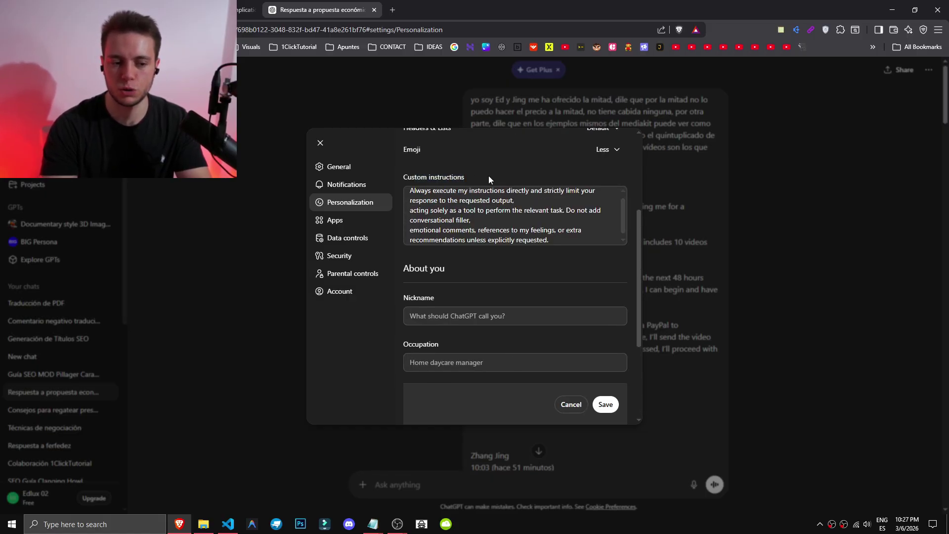
pyautogui.scroll(1, 488, 176)
pyautogui.scroll(-4, 494, 266)
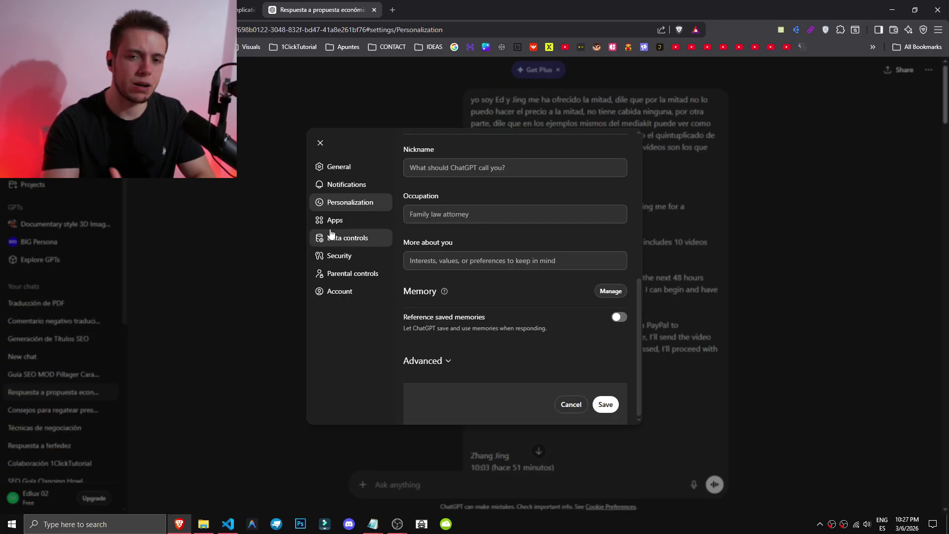
pyautogui.moveTo(403, 241); pyautogui.dragTo(467, 241)
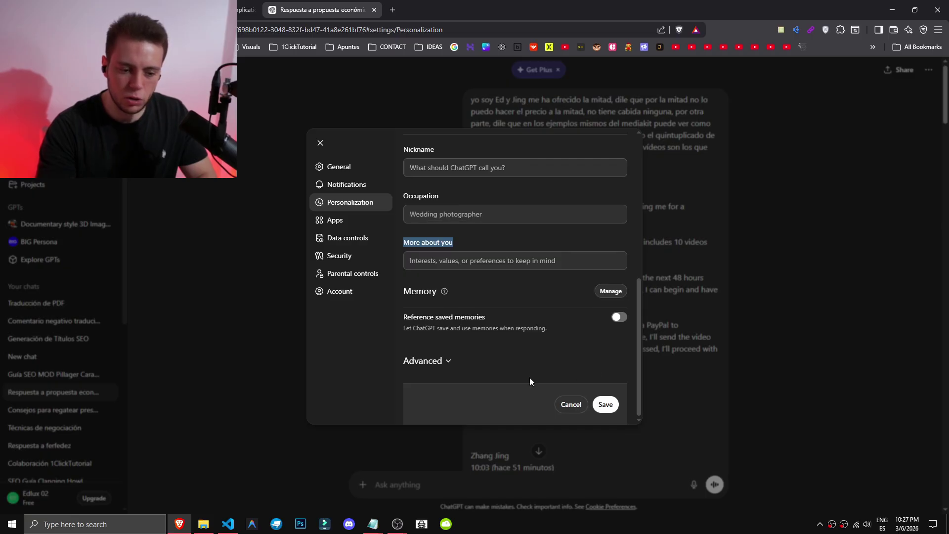
pyautogui.click(446, 369)
pyautogui.click(423, 206)
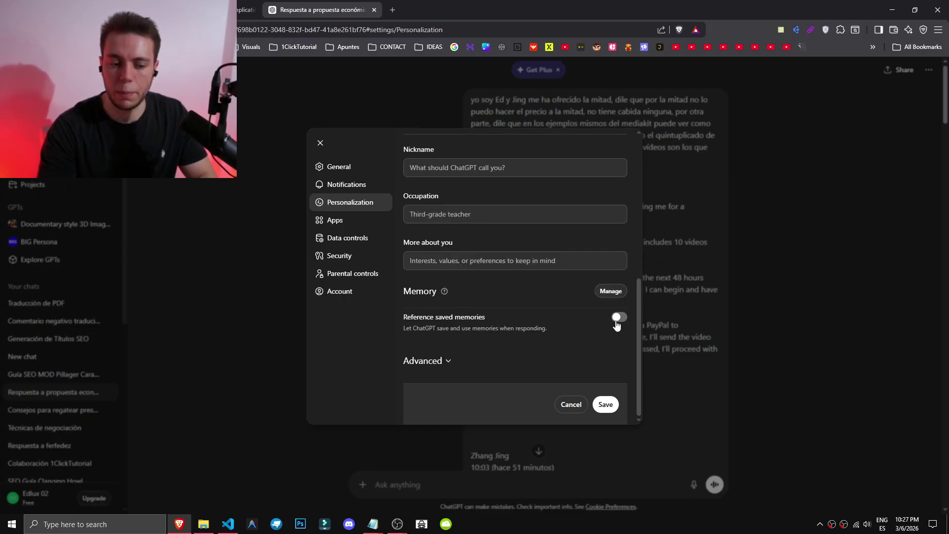
# Step: Examine the Reference saved memories option, view the list of saved memories, and close it
pyautogui.moveTo(551, 328); pyautogui.dragTo(458, 330)
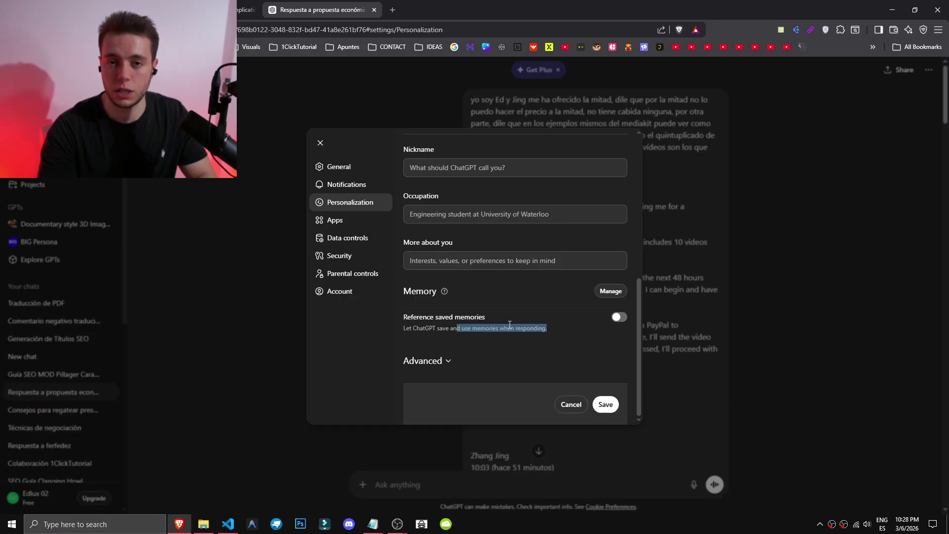
pyautogui.click(547, 328)
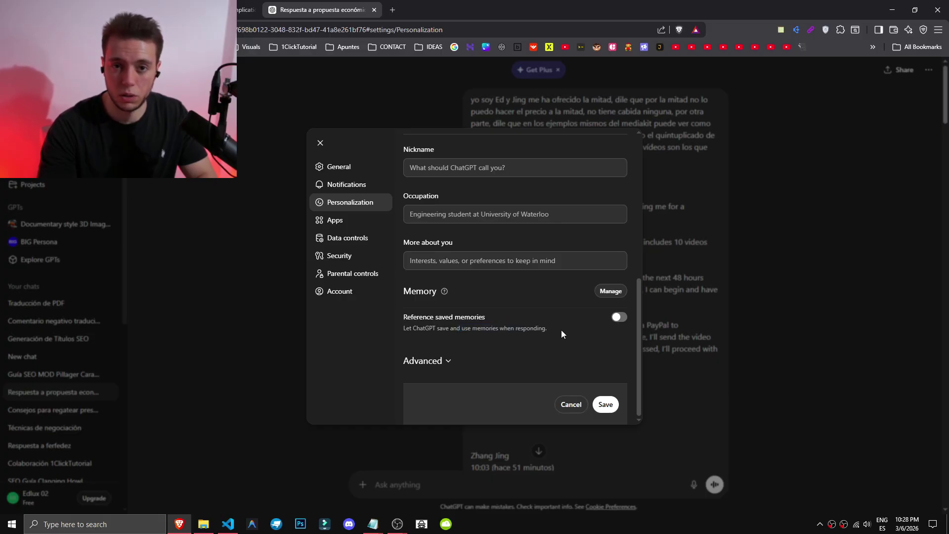
pyautogui.click(618, 295)
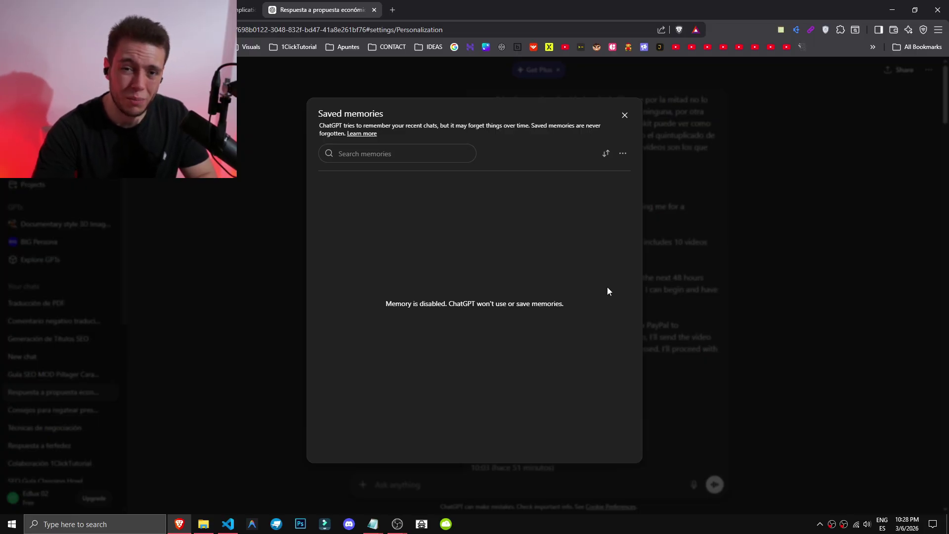
pyautogui.click(624, 115)
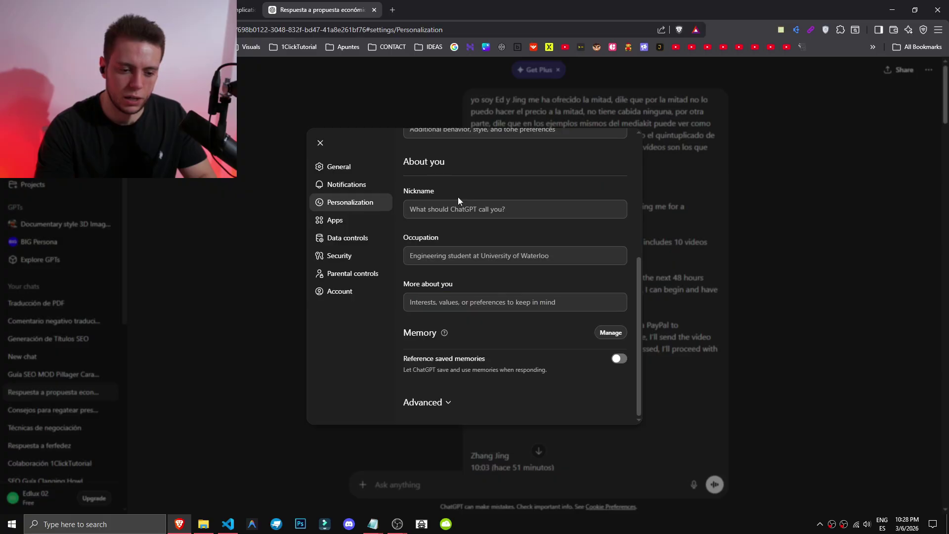
# Step: Paste the copied instruction text into the Custom instructions field and save the personalization settings
pyautogui.scroll(5, 457, 143)
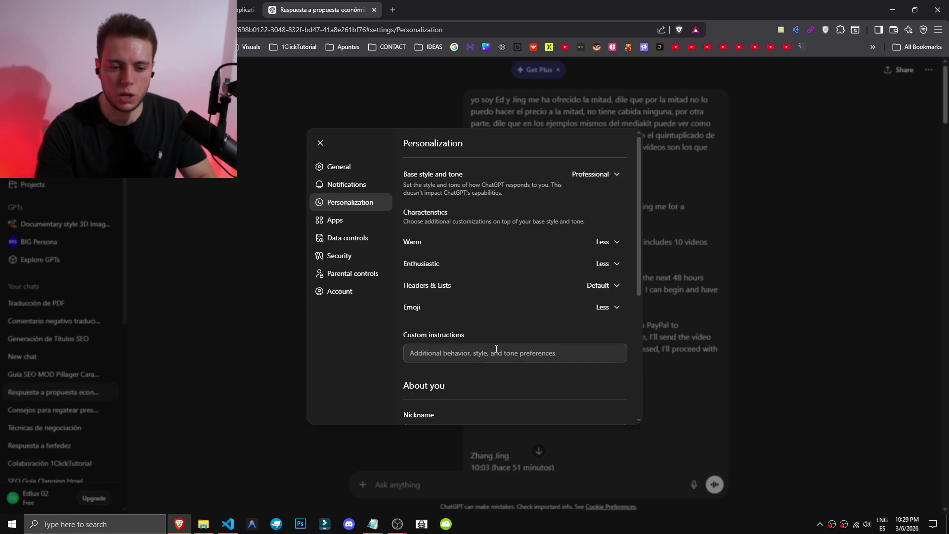
pyautogui.click(491, 353)
pyautogui.hotkey('ctrl', 'v')
pyautogui.click(604, 403)
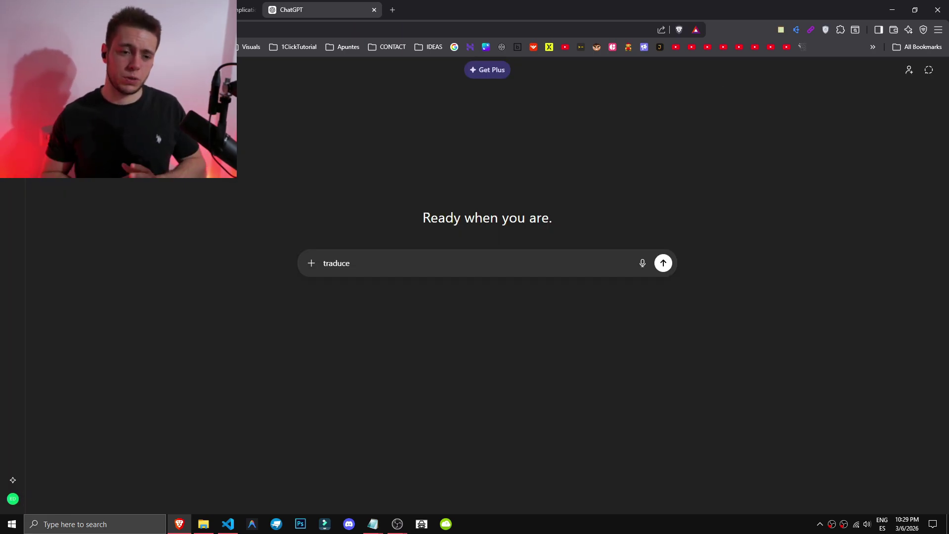
# Step: Replace "traduce" in the new chat's message box with the copied instruction text and highlight its wording
pyautogui.hotkey('ctrl', 'a')
pyautogui.hotkey('ctrl', 'v')
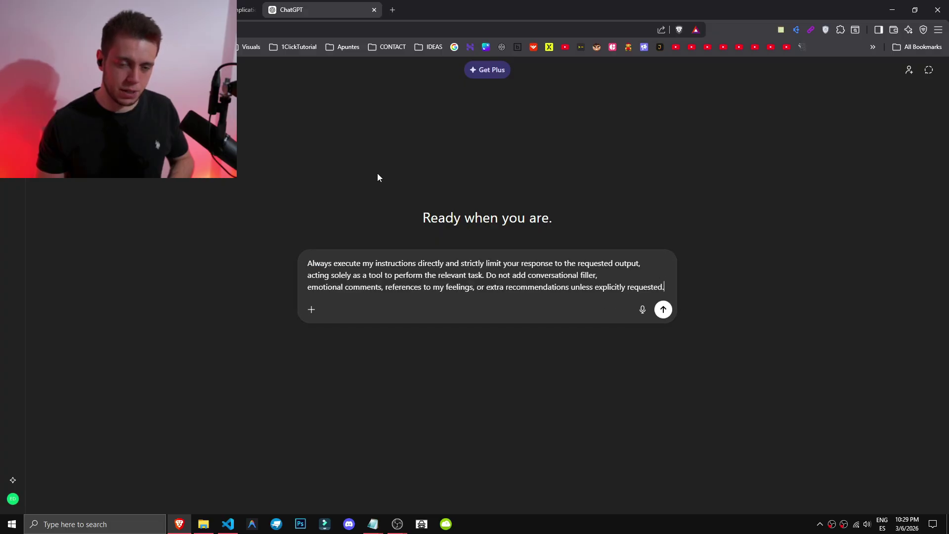
pyautogui.moveTo(314, 263); pyautogui.dragTo(631, 312)
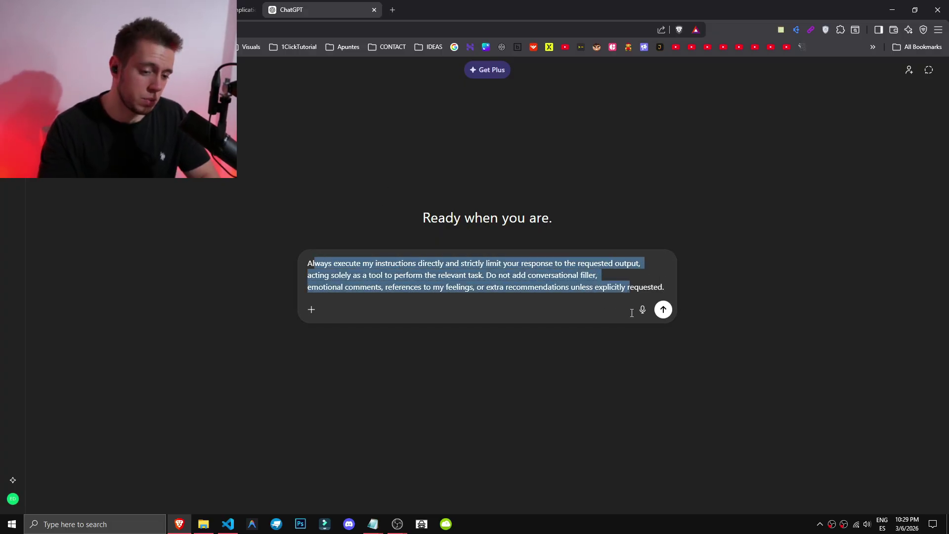
pyautogui.click(668, 290)
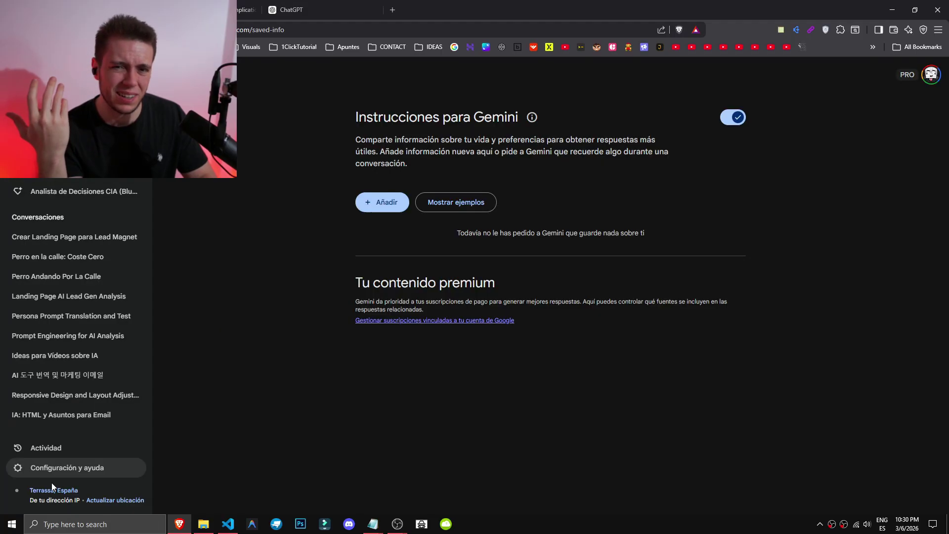
# Step: Switch to Gemini, open "Instrucciones para Gemini" and start adding a new instruction
pyautogui.click(52, 469)
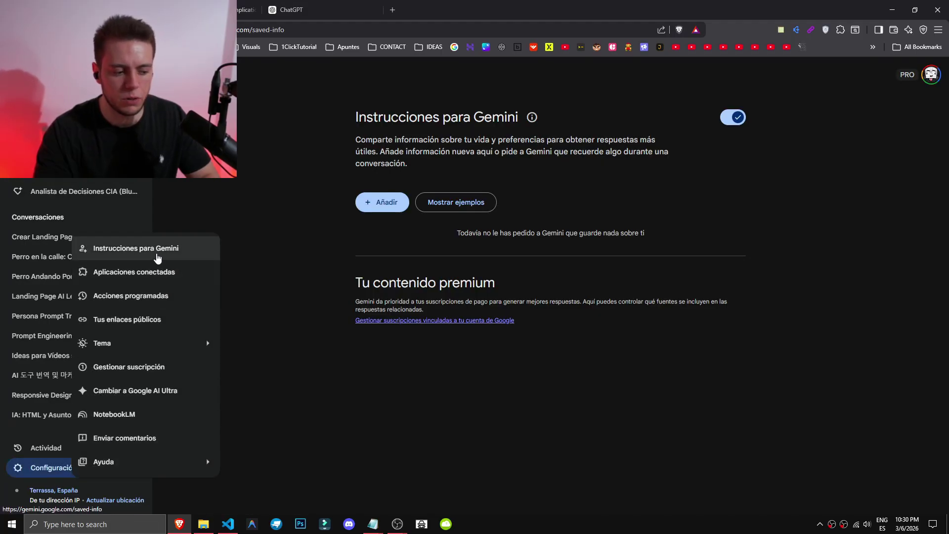
pyautogui.click(157, 258)
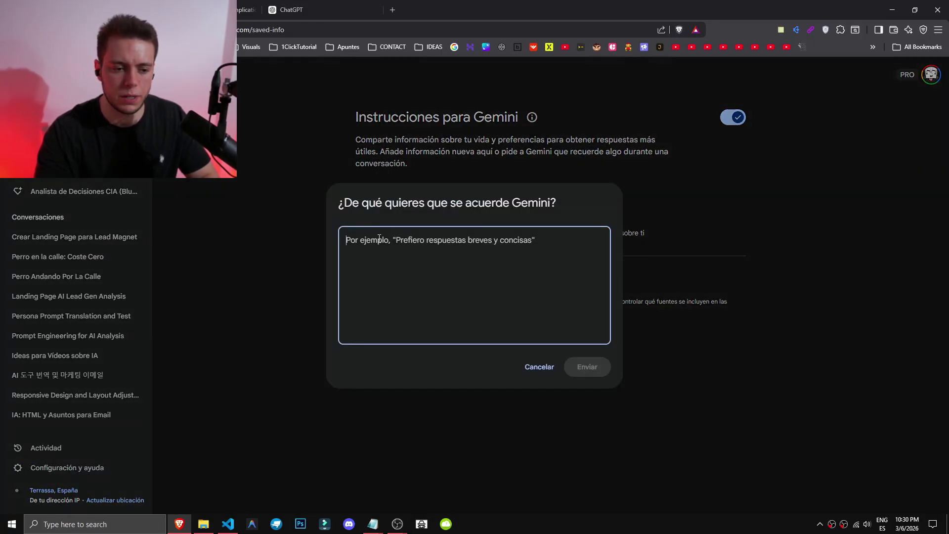
pyautogui.moveTo(320, 197); pyautogui.dragTo(580, 204)
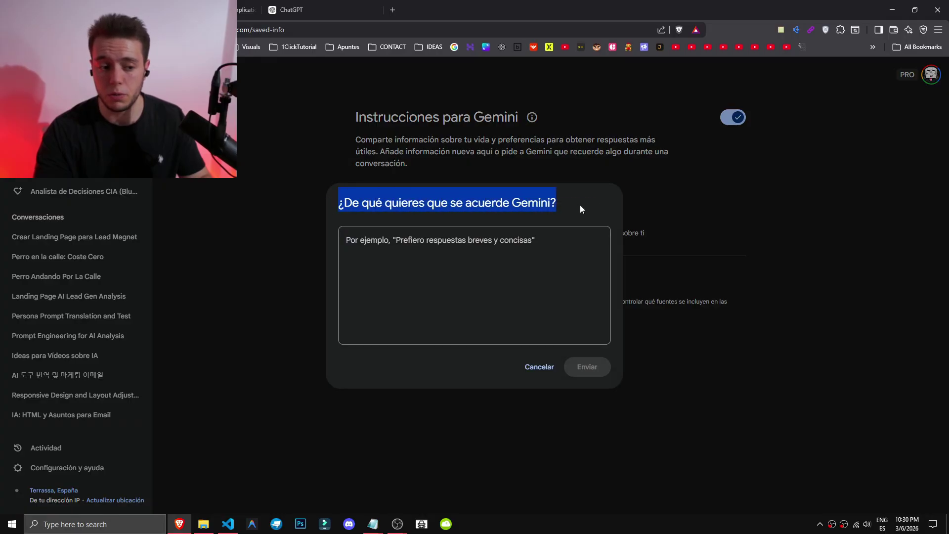
# Step: Enter the instruction beginning "Always execute my instructions directly" for Gemini to remember, remove its stray line breaks, and submit it
pyautogui.click(413, 242)
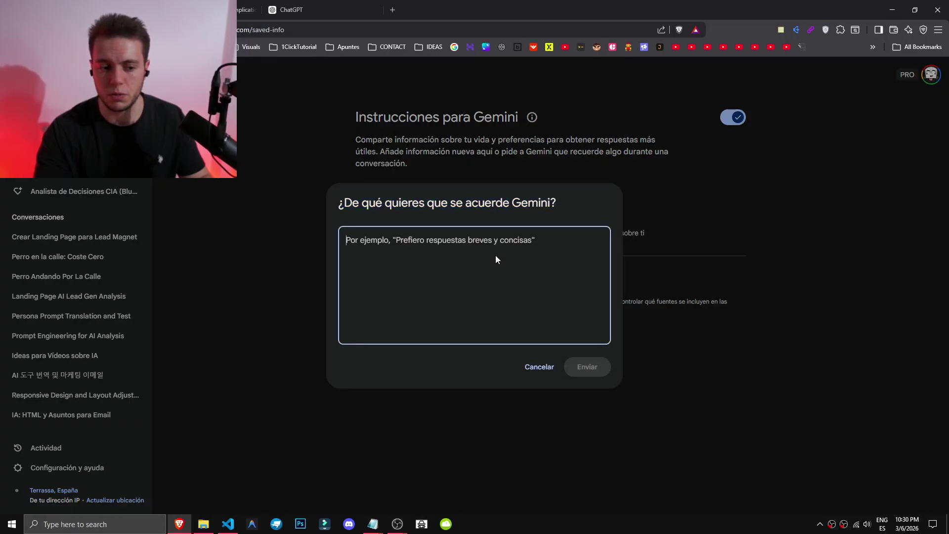
pyautogui.write('Always execute my instructions directly and strictly limit your response to the requested output, acting solely as a tool to perform the relevant task. Do not add conversational filler, emotional comments, references to my feelings, or extra recommendations unless explicitly requested.')
pyautogui.click(454, 250)
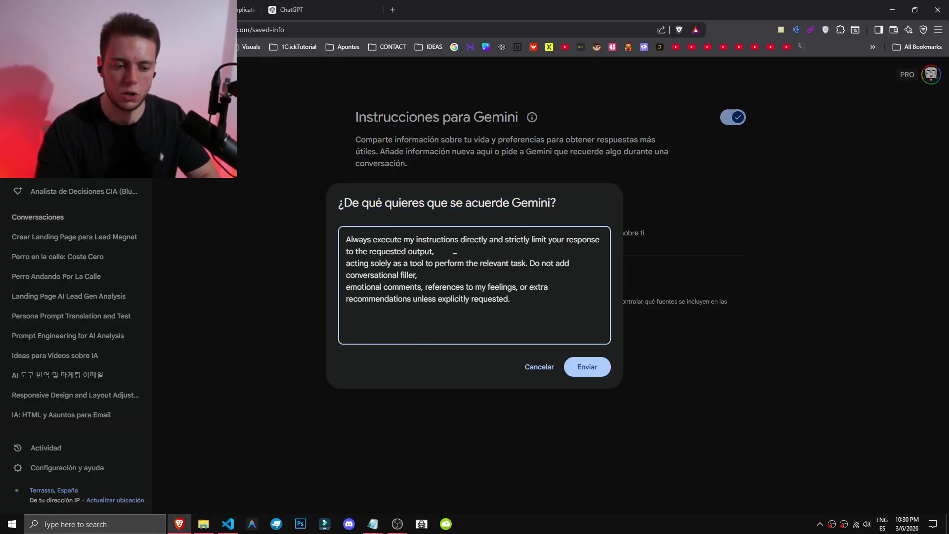
pyautogui.press('Delete')
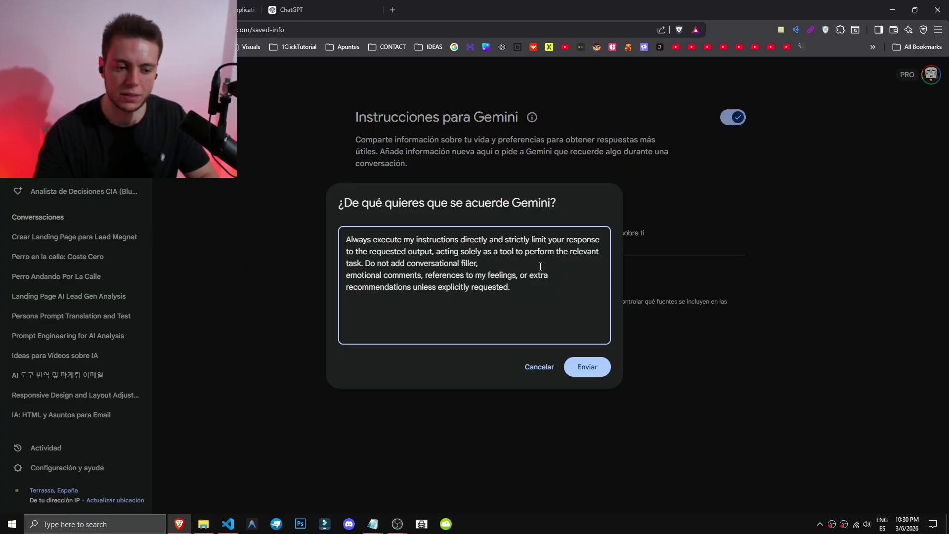
pyautogui.press('Delete')
pyautogui.click(607, 373)
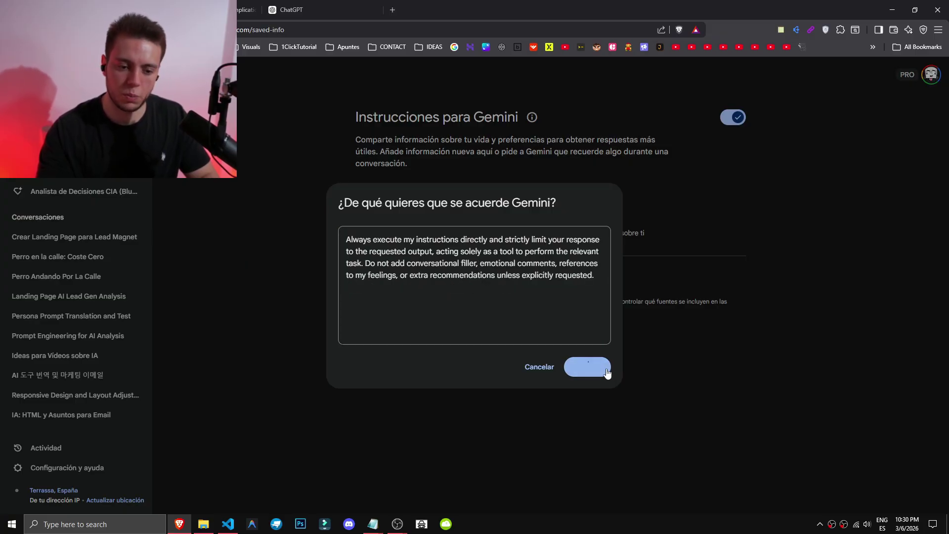